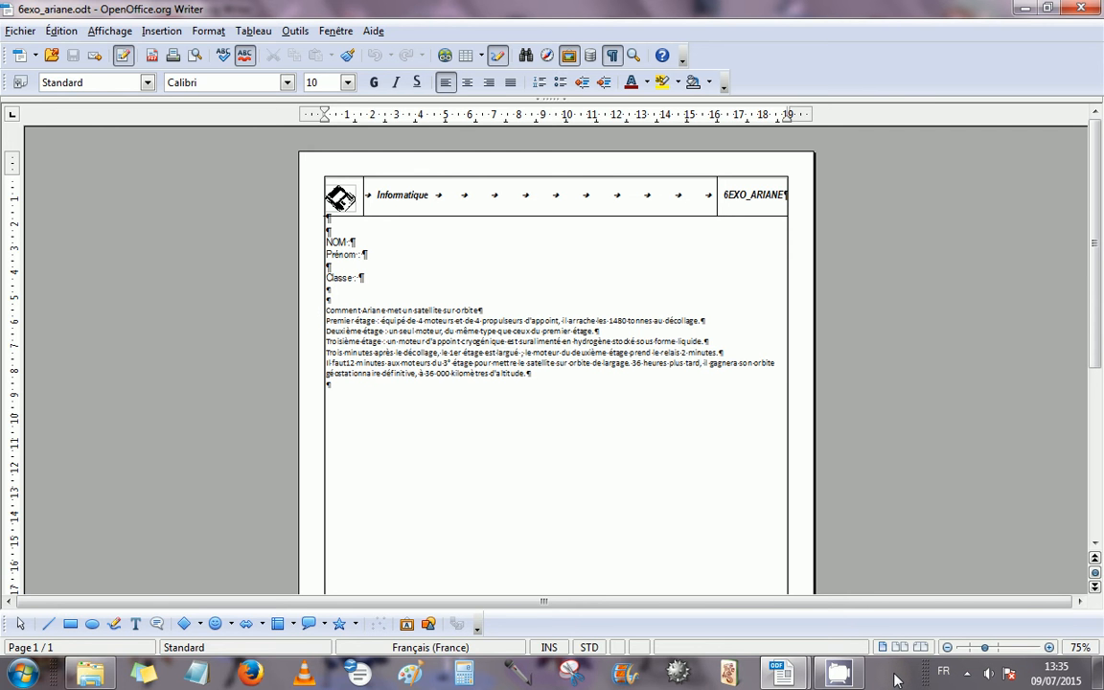
- Close the Bibliothèques window and arrange the 6exo_ariane_ressource.odt and 6exo_ariane.odt windows side by side
right_click(896, 680)
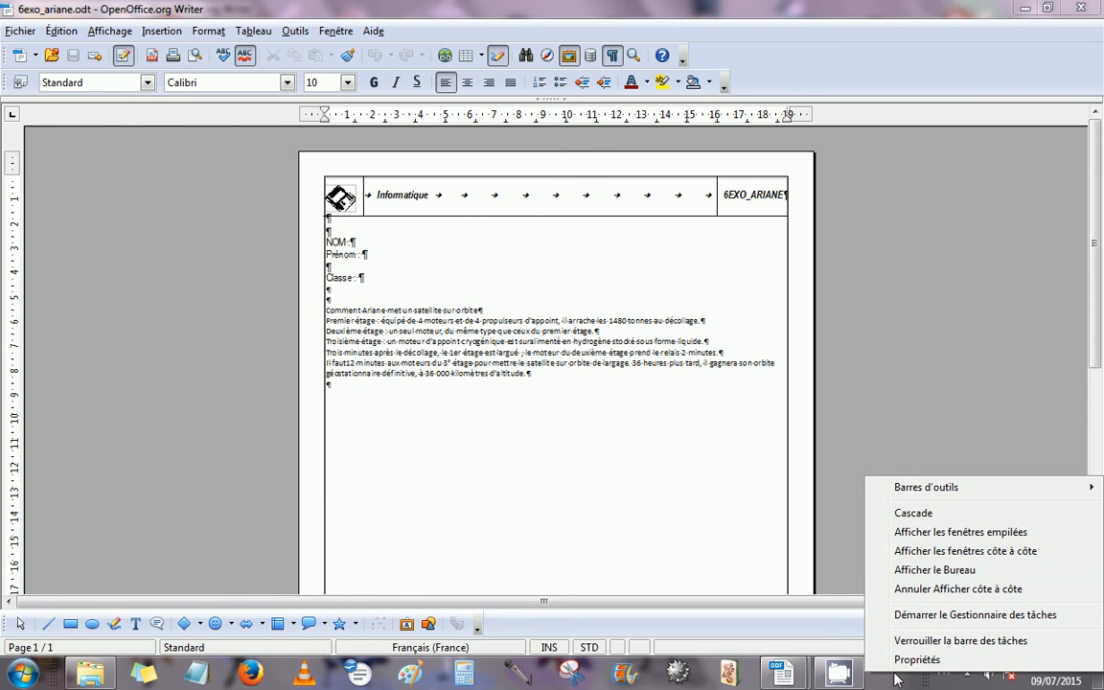
left_click(922, 551)
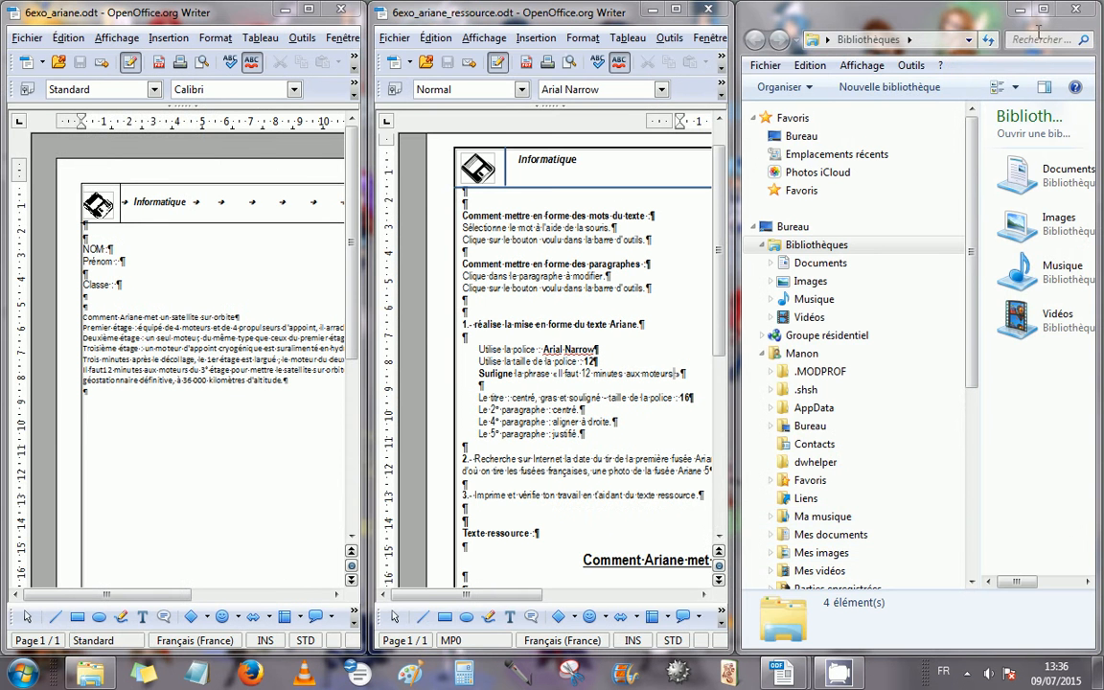
left_click(1080, 12)
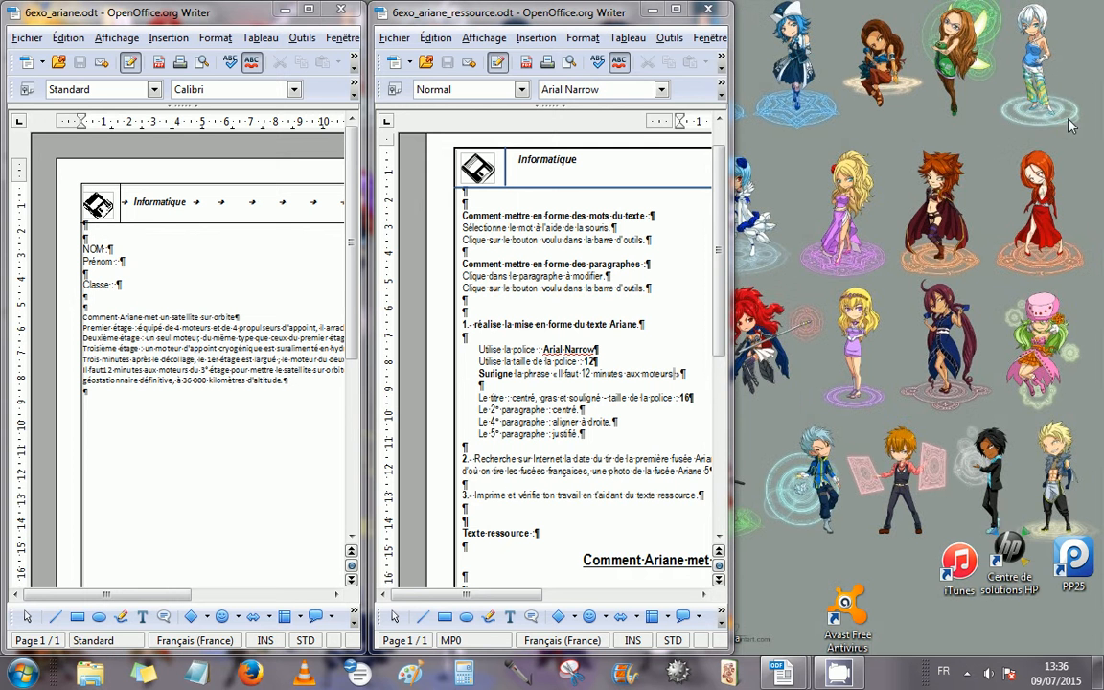
right_click(901, 682)
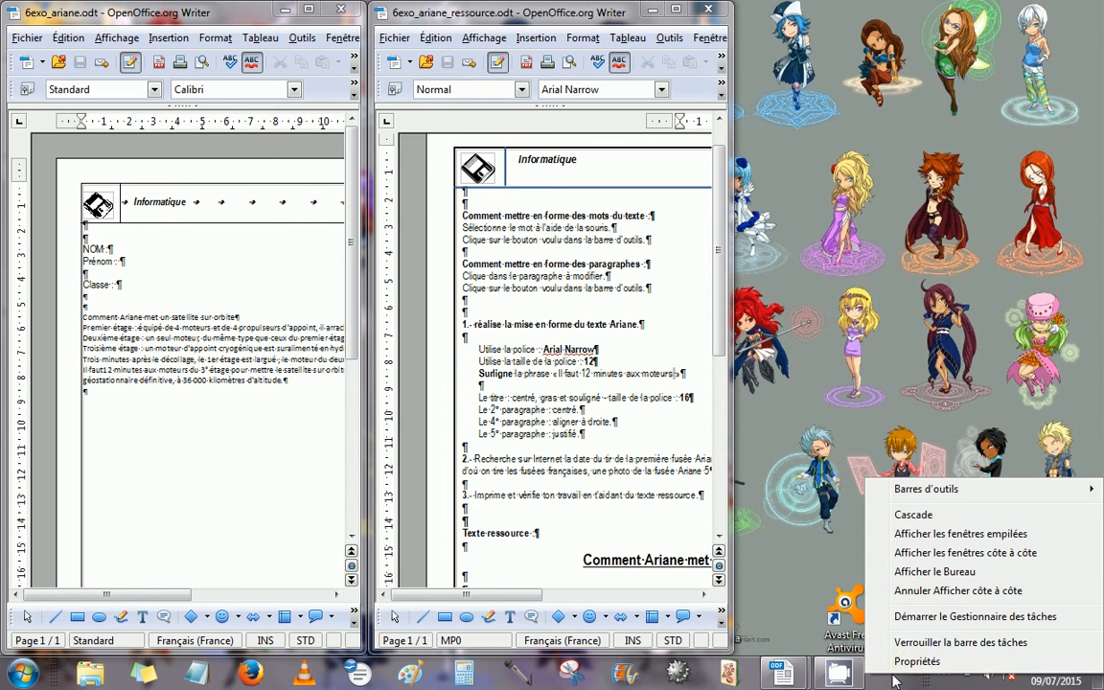
left_click(916, 553)
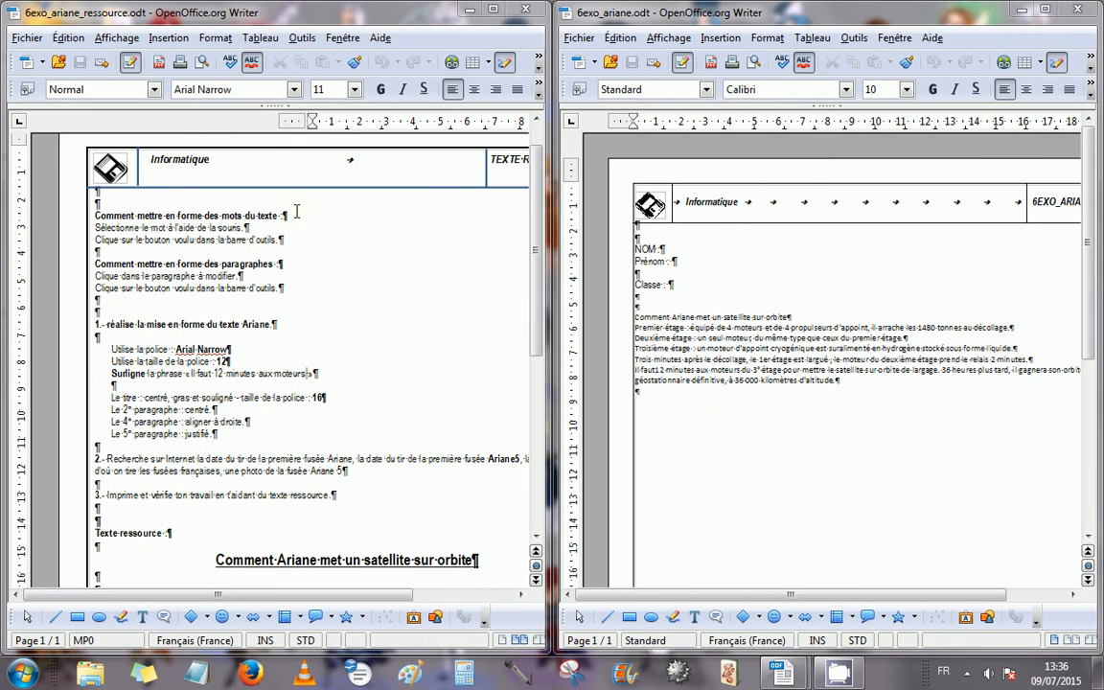
- Read through the text-formatting instructions in 6exo_ariane_ressource.odt, down to section 1 on formatting the Ariane text
left_click(296, 216)
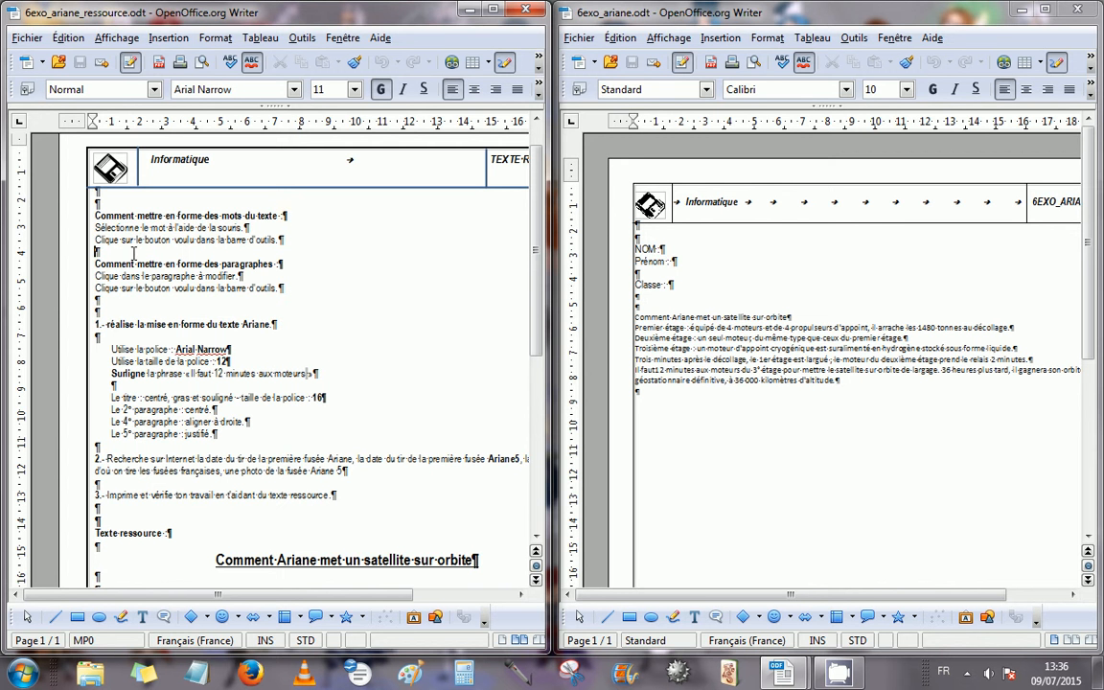
left_click(118, 302)
key("Down")
key("Down")
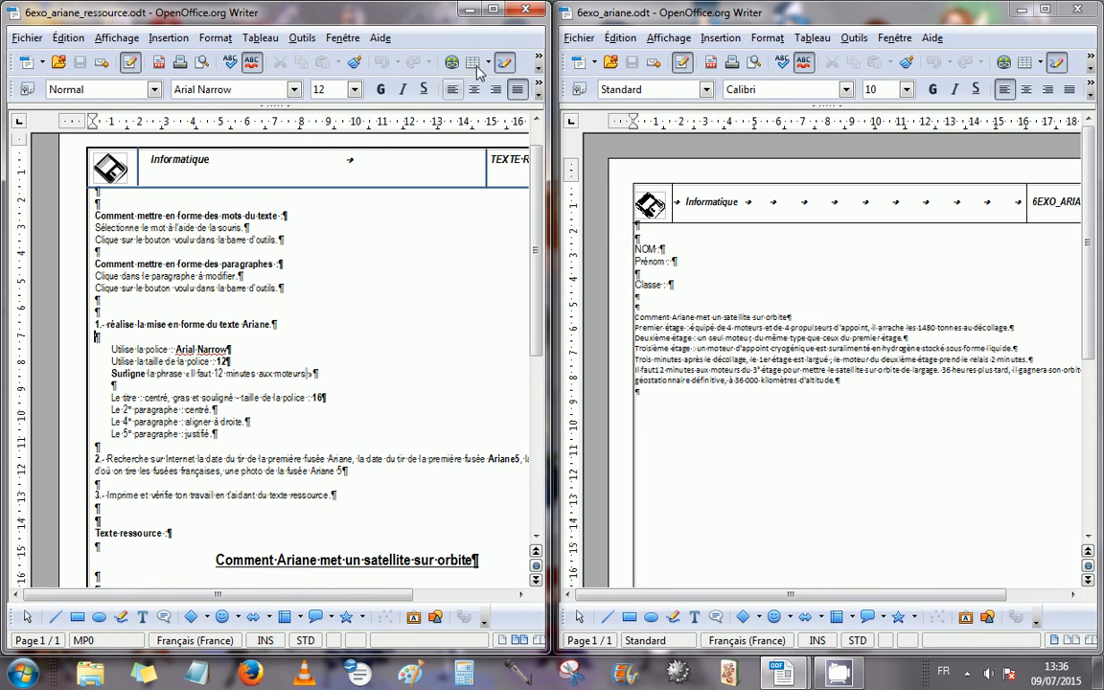
- Hide the non-printing characters in the enlarged resource document, show them again, and restore the side-by-side view
left_click(493, 12)
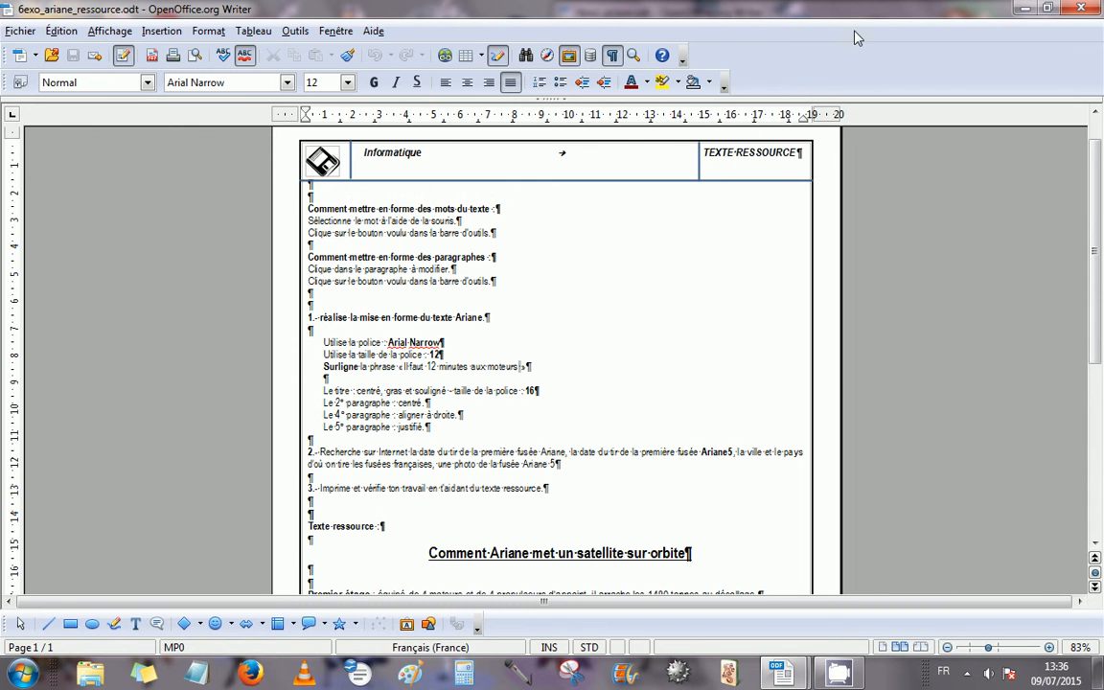
left_click(613, 57)
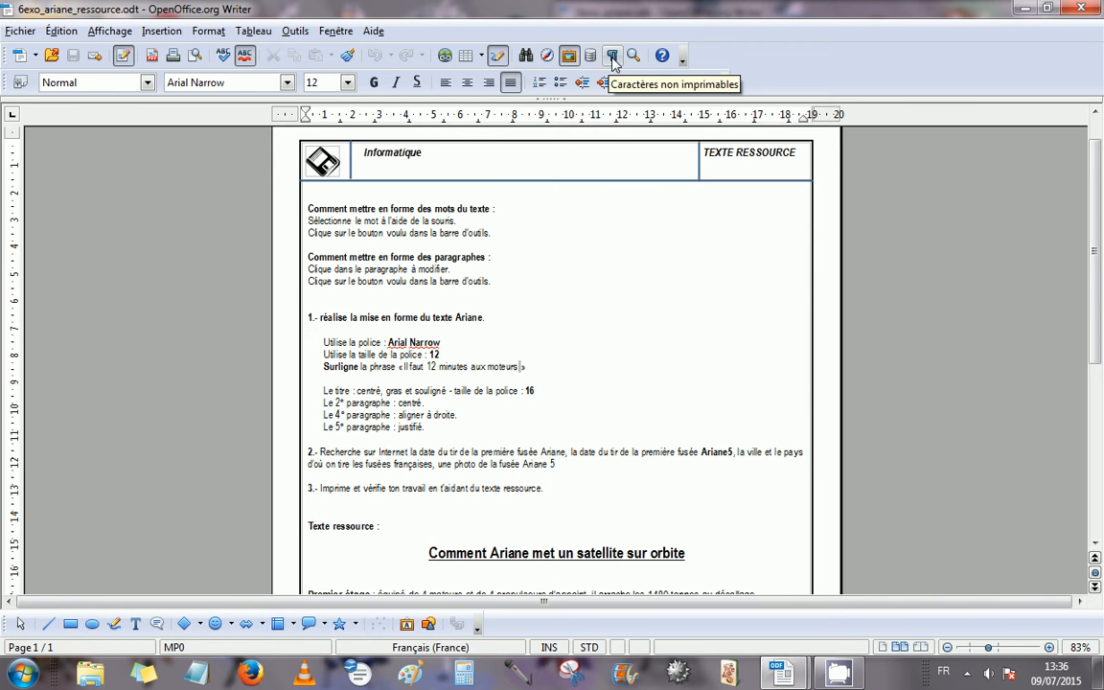
left_click(612, 56)
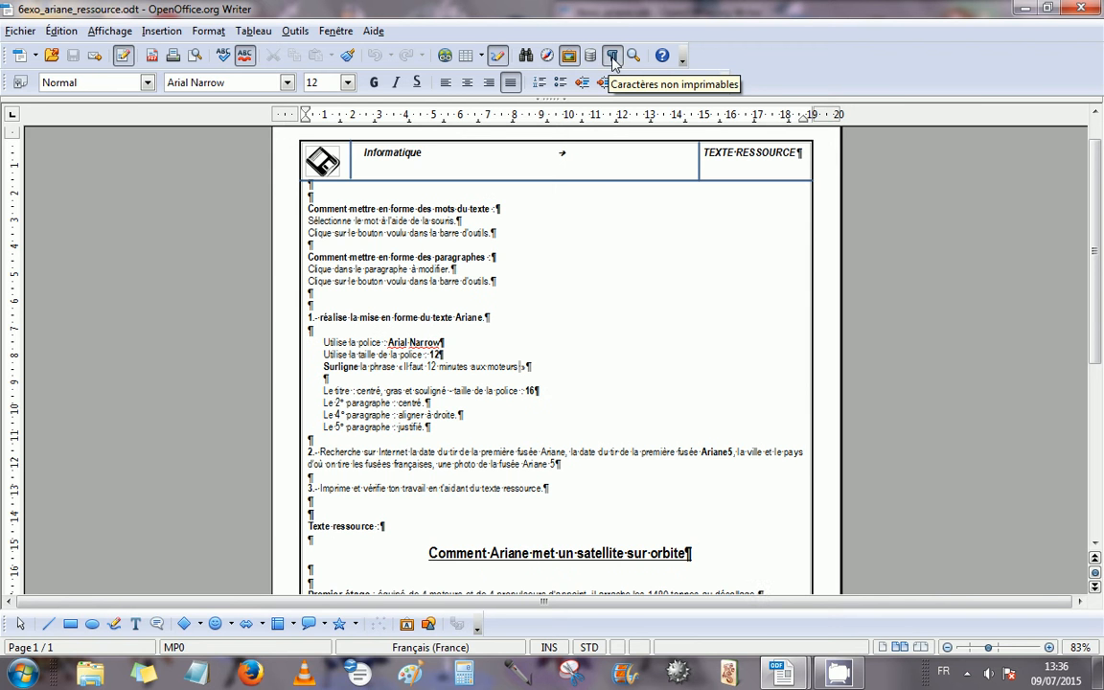
left_click(1048, 8)
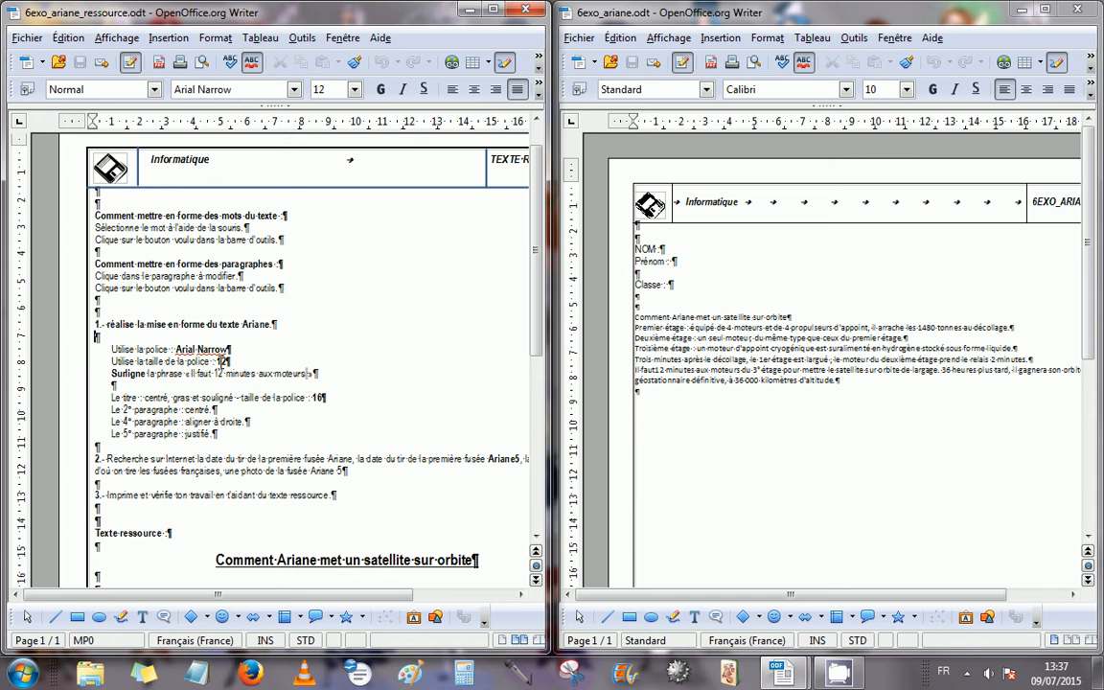
- Enlarge the view of 6exo_ariane.odt to 125% and return its window to the side-by-side layout
left_click(652, 347)
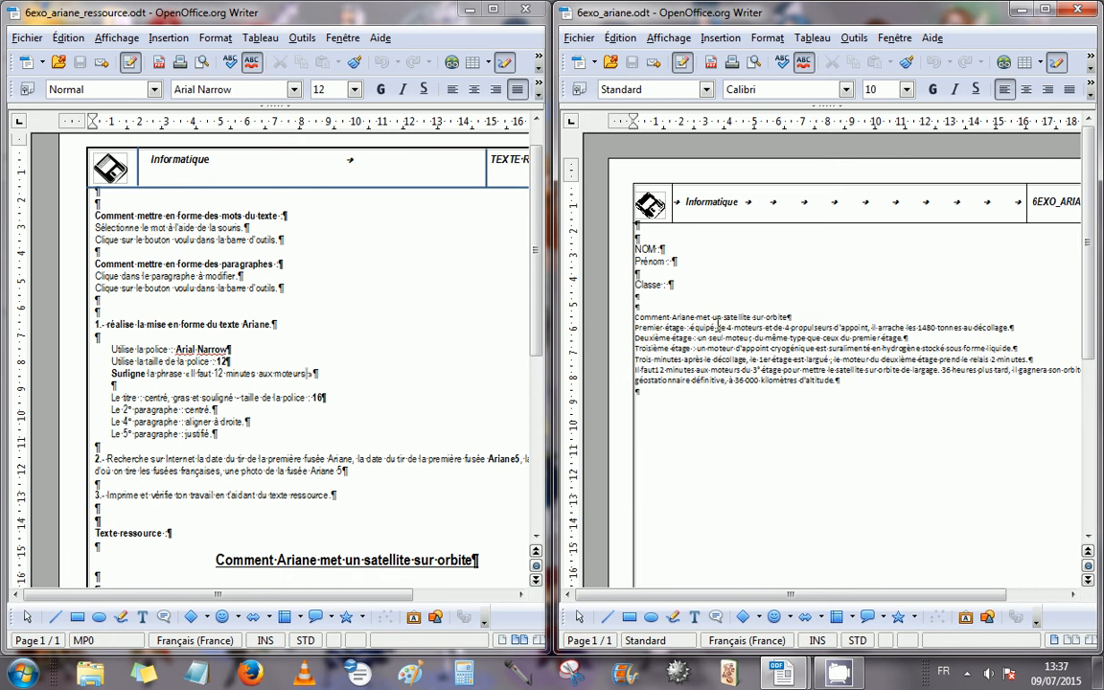
left_click(1047, 10)
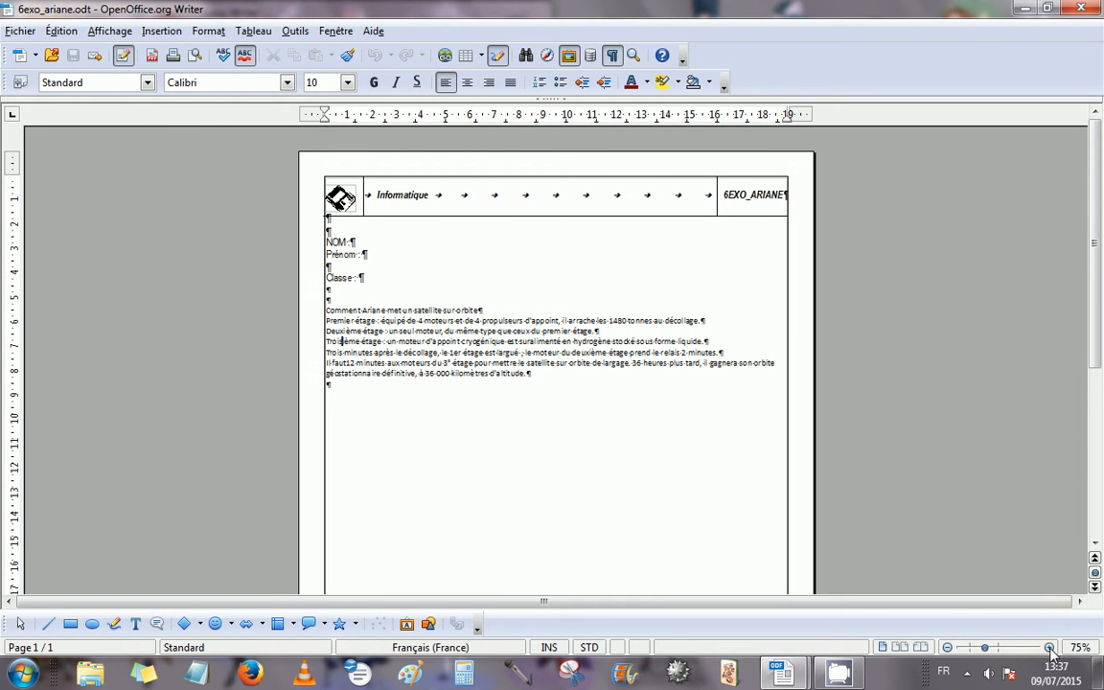
left_click(1051, 648)
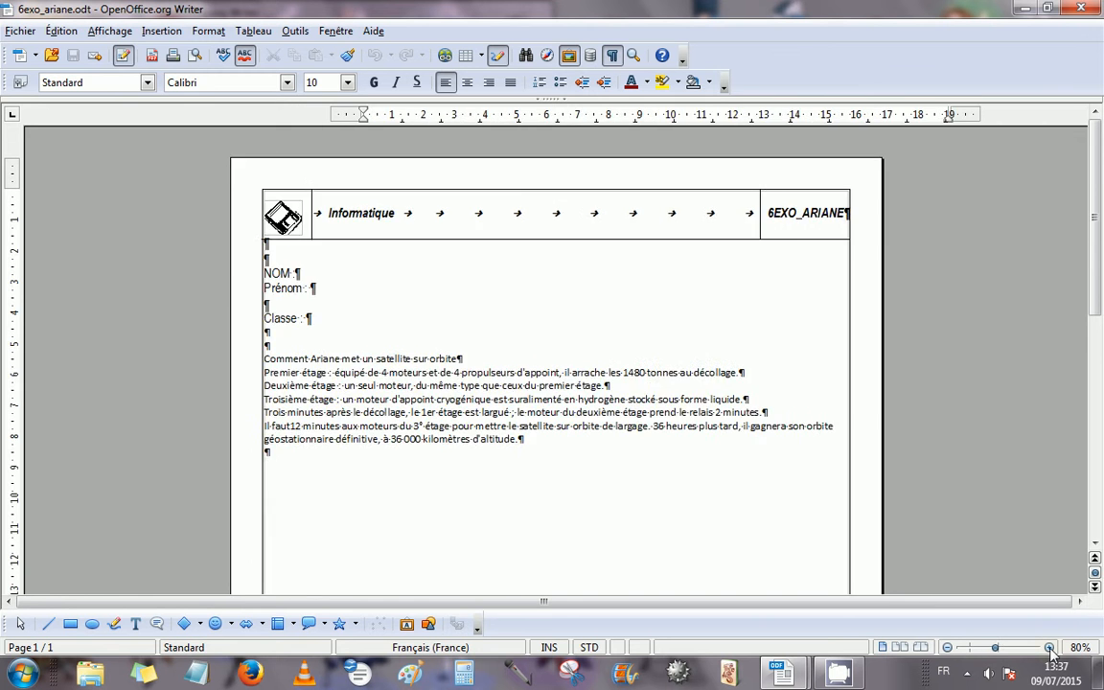
left_click(1050, 649)
left_click(1050, 649)
left_click(1051, 649)
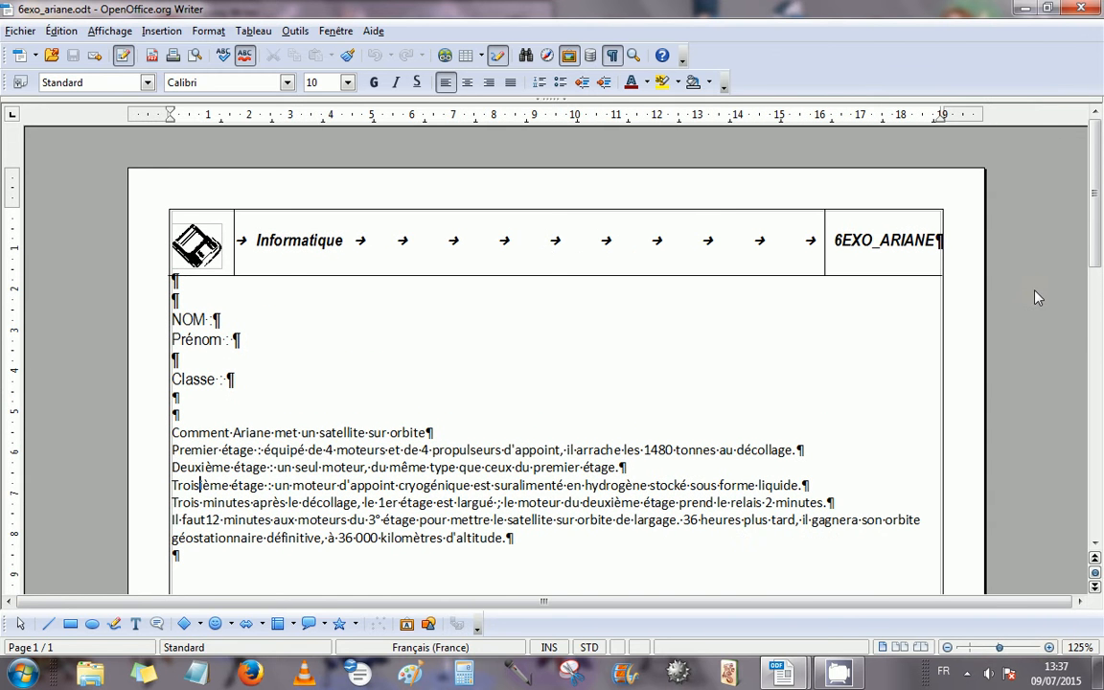
left_click(1046, 8)
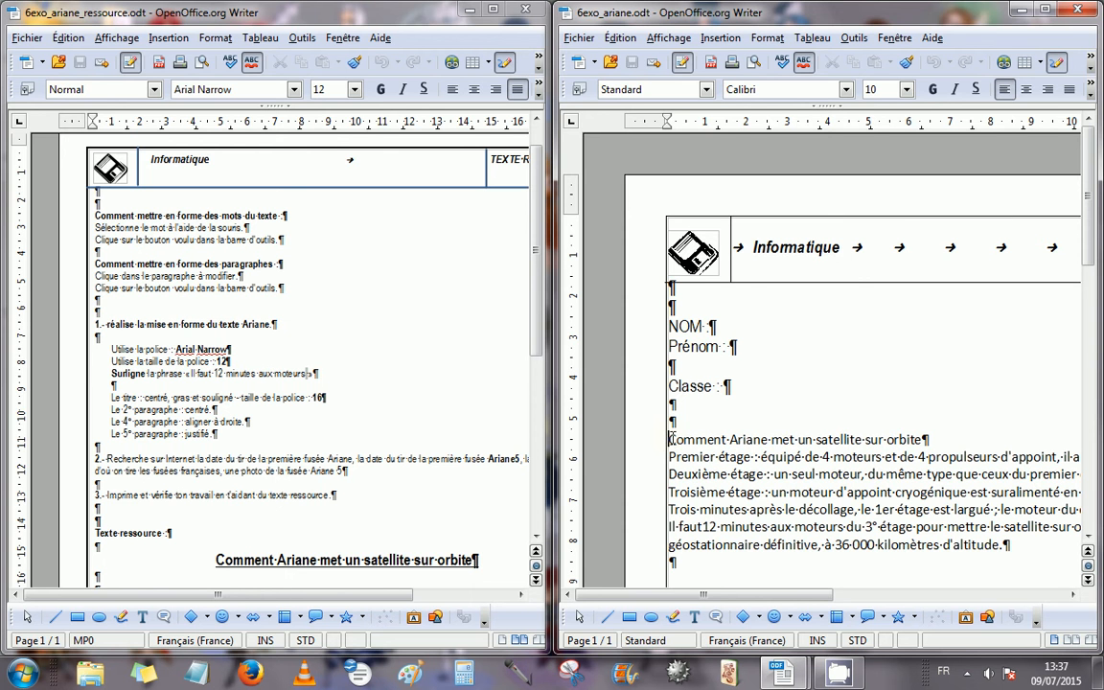
- Format the whole Ariane text, from the title to the last paragraph, in Arial Narrow at size 12
left_click_drag(670, 439, 835, 583)
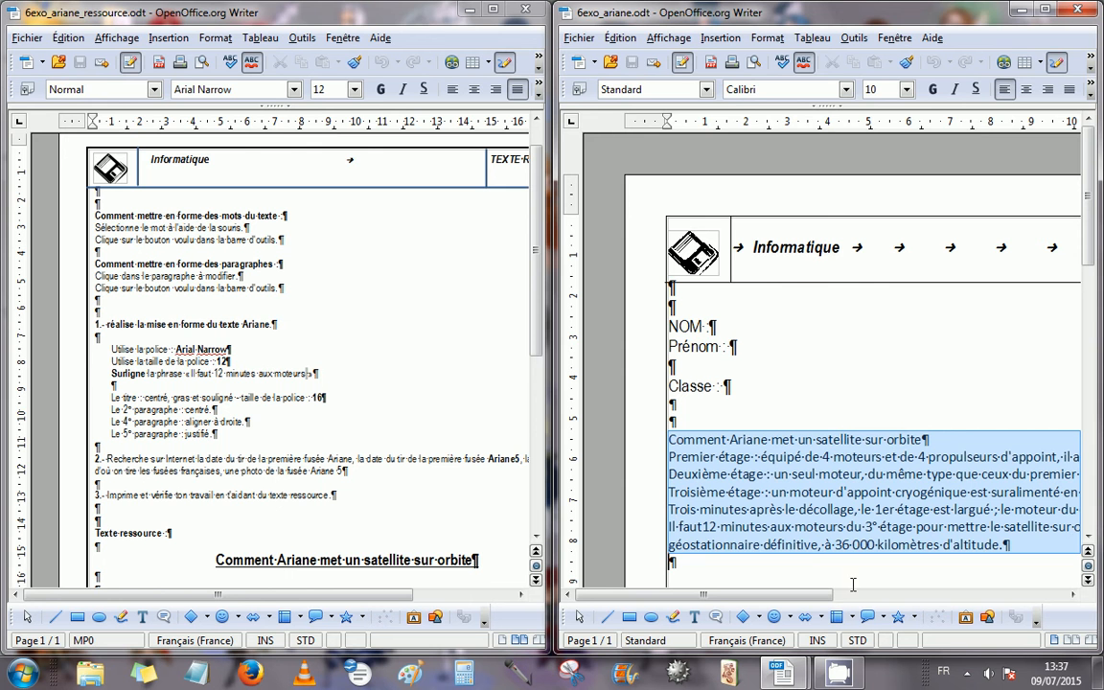
left_click(846, 89)
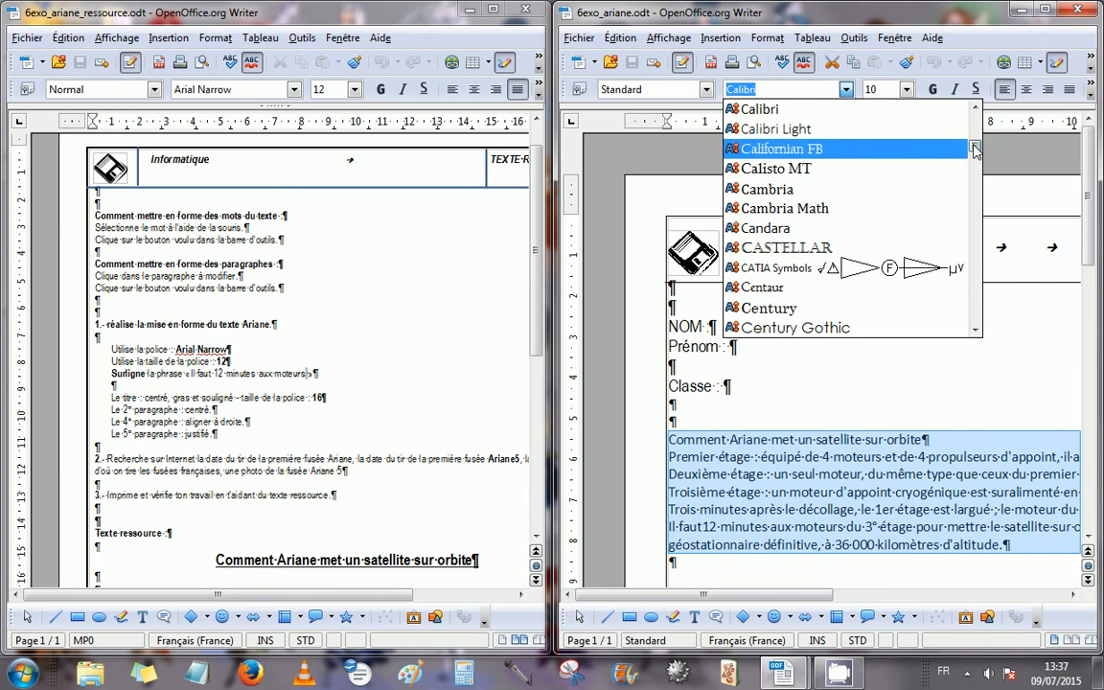
left_click_drag(974, 150, 974, 129)
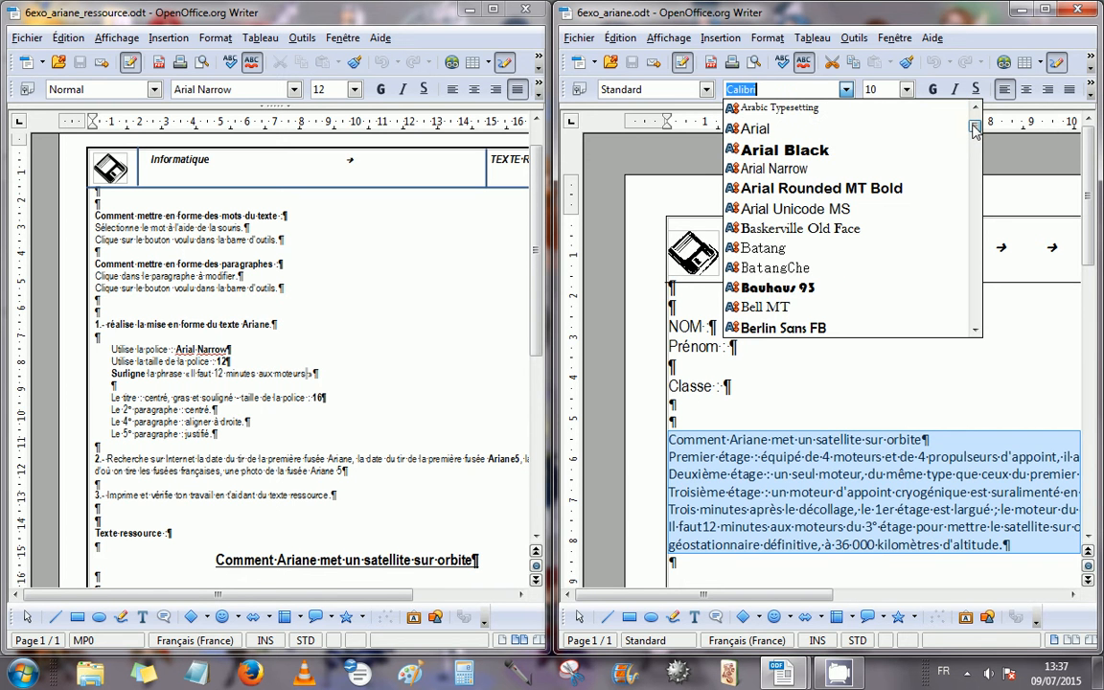
left_click(774, 167)
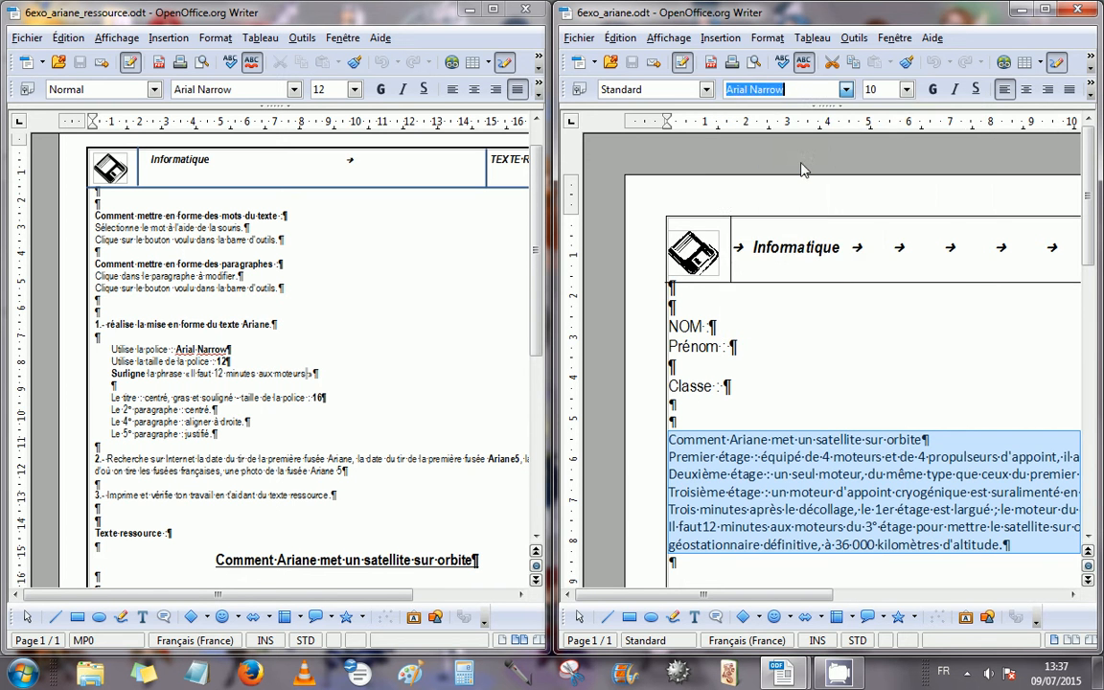
left_click(905, 89)
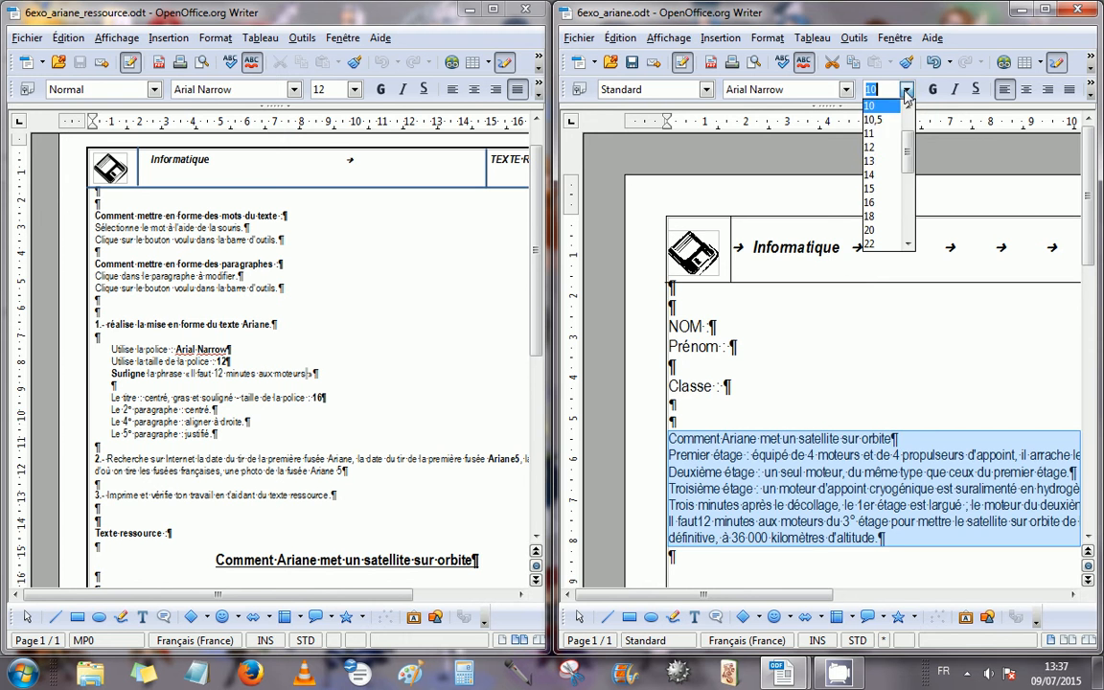
left_click(873, 148)
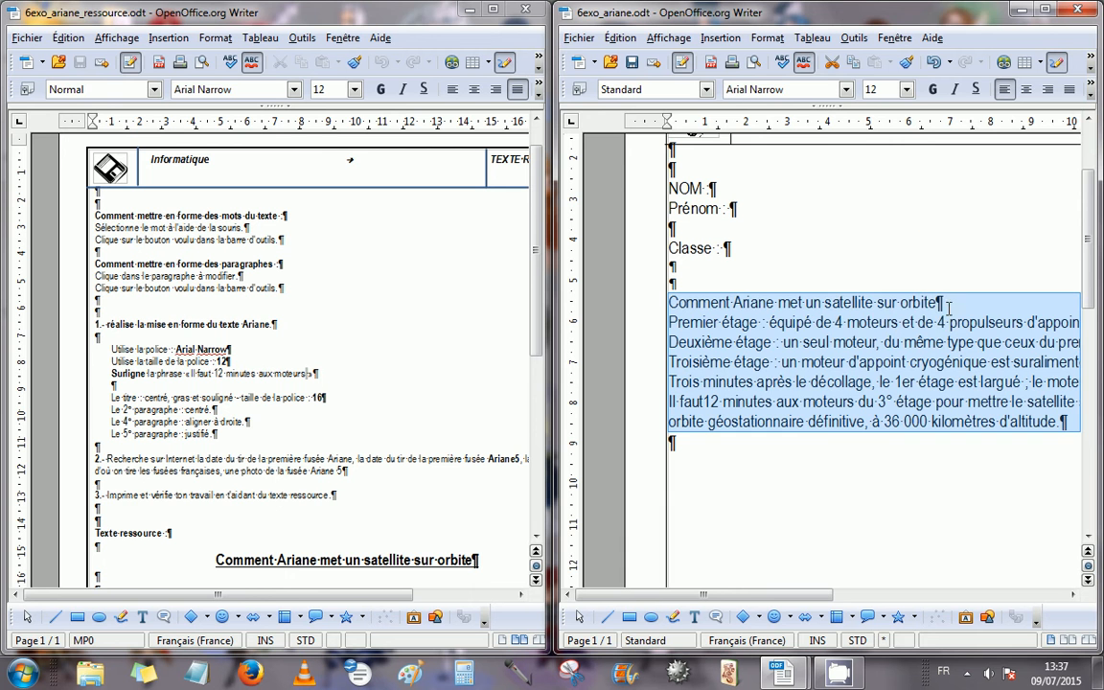
left_click(852, 276)
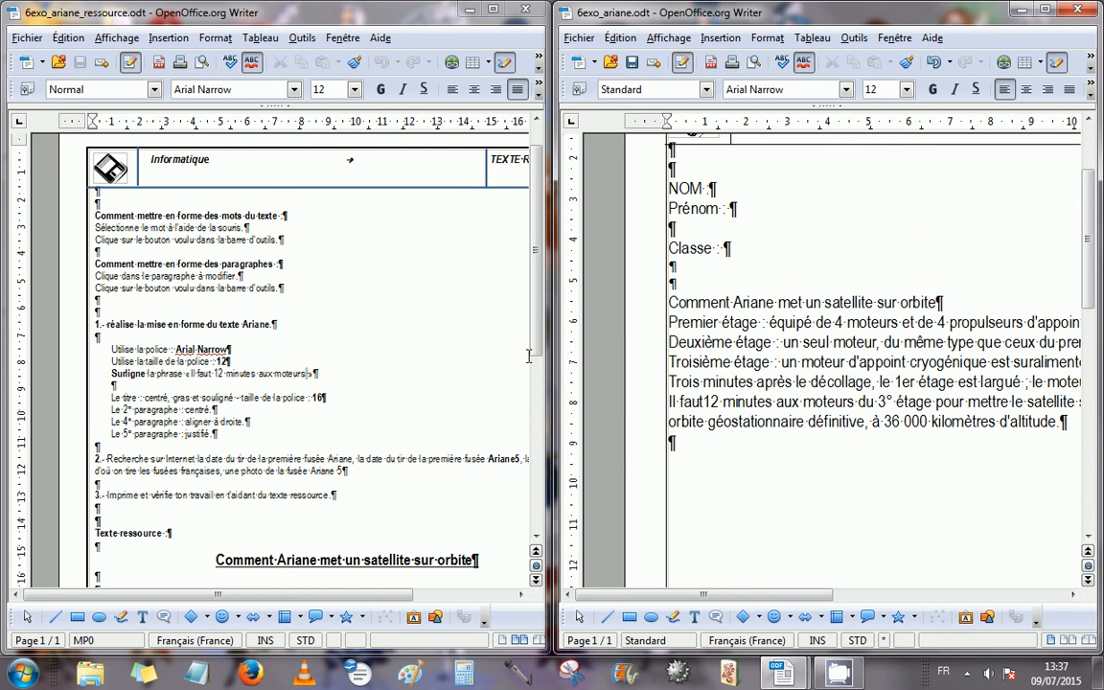
- Highlight the words "Il faut12 minutes aux moteurs" in red in 6exo_ariane.odt, matching the resource text
scroll(543, 410, "down", 2)
scroll(543, 410, "down", 4)
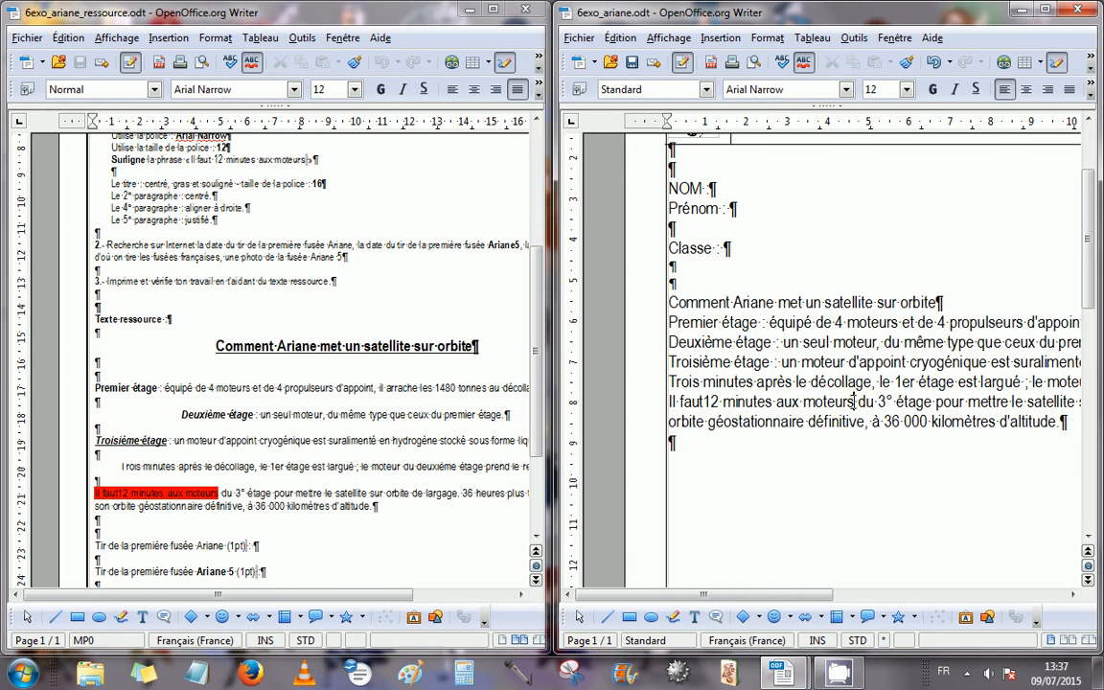
left_click(856, 402)
left_click_drag(856, 402, 596, 403)
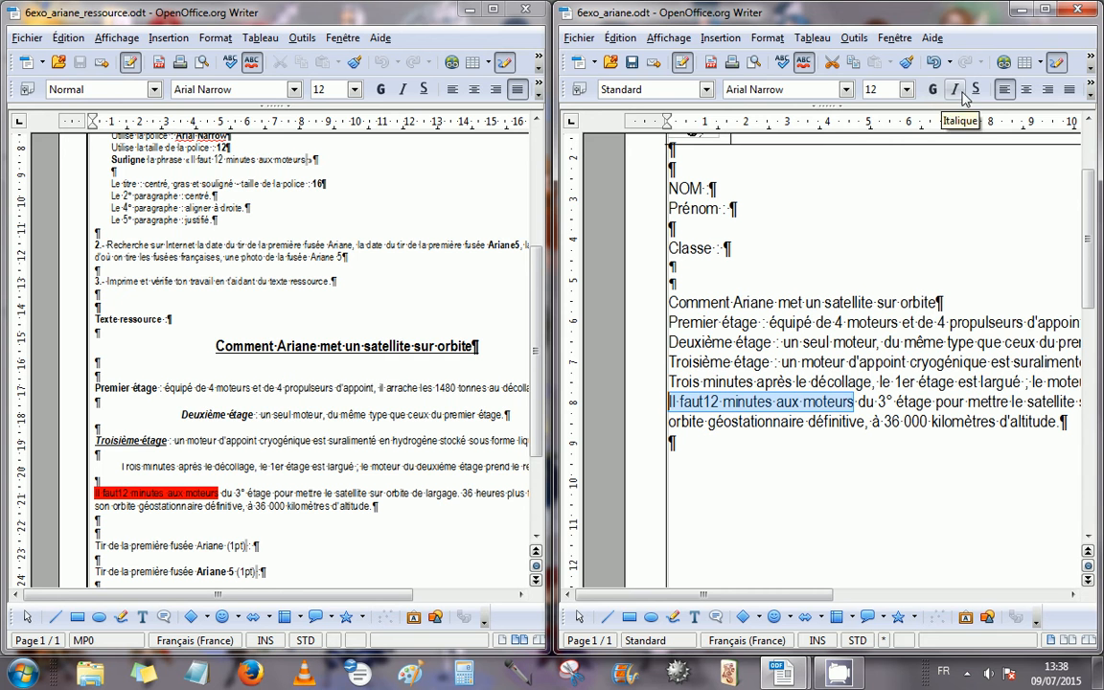
left_click(1091, 94)
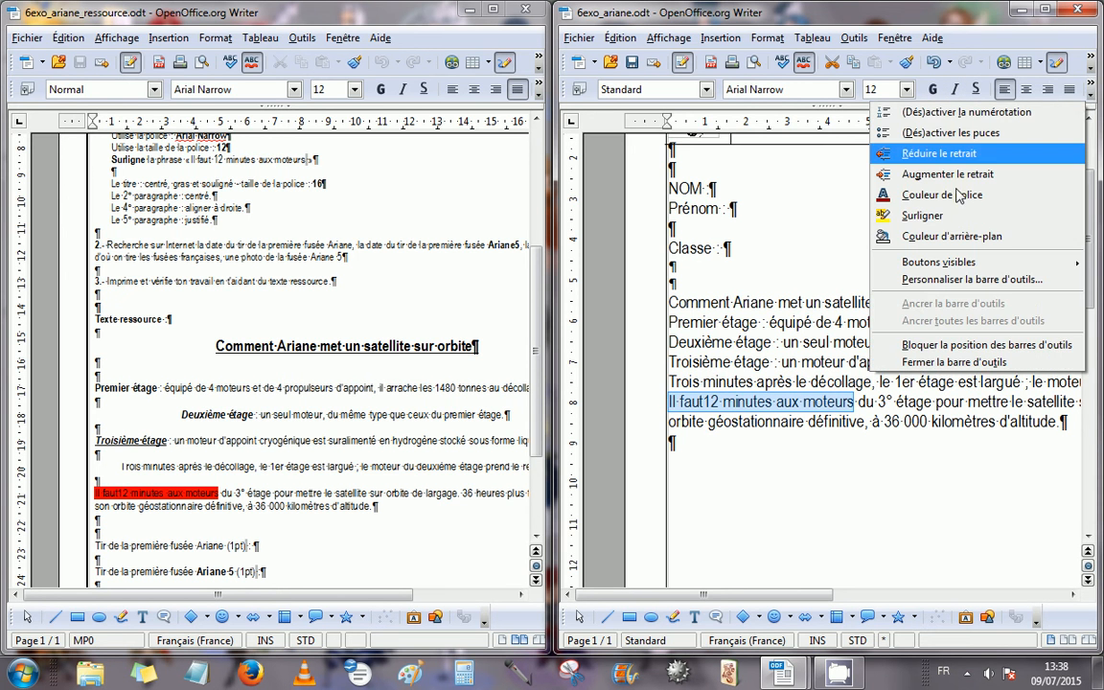
left_click(926, 217)
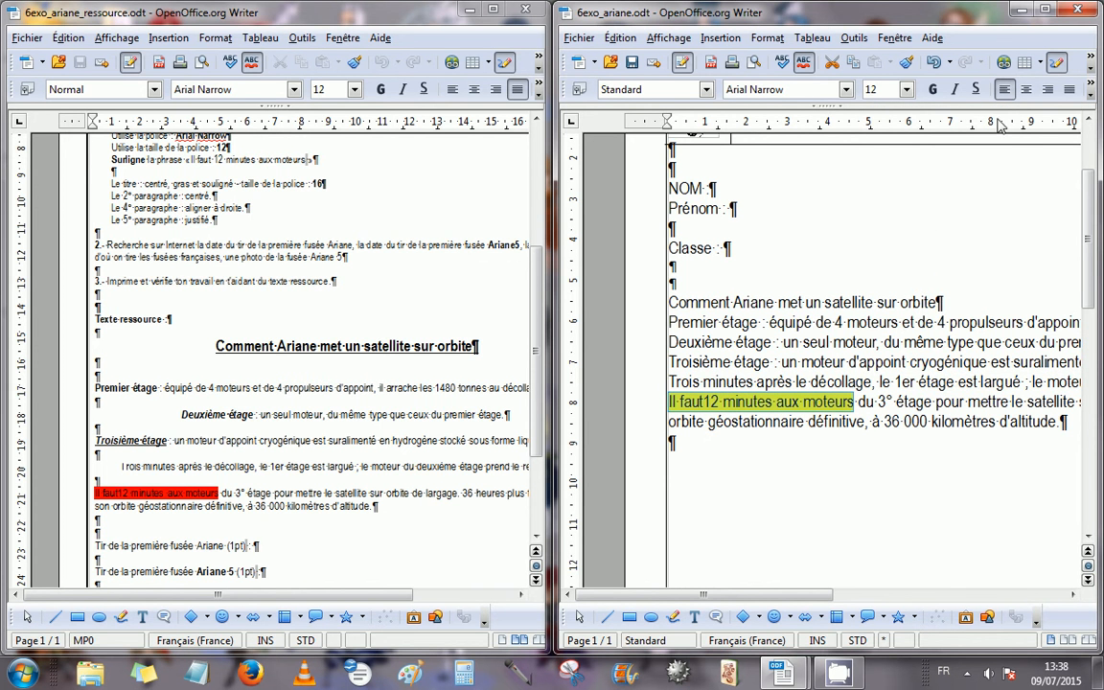
left_click(1062, 9)
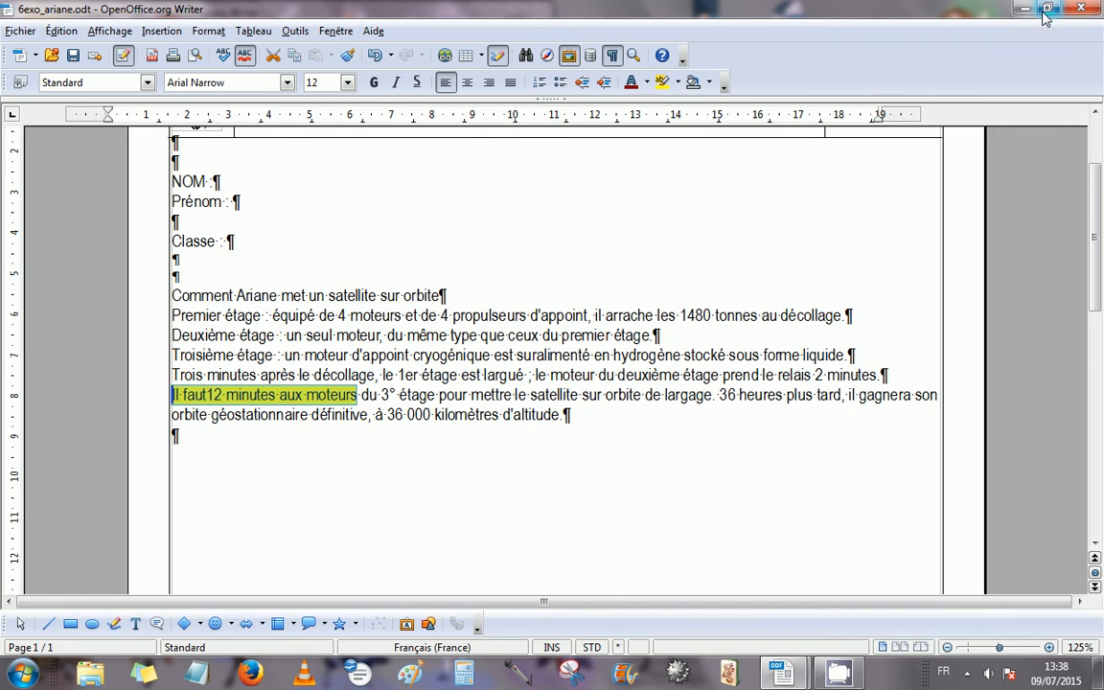
left_click(676, 85)
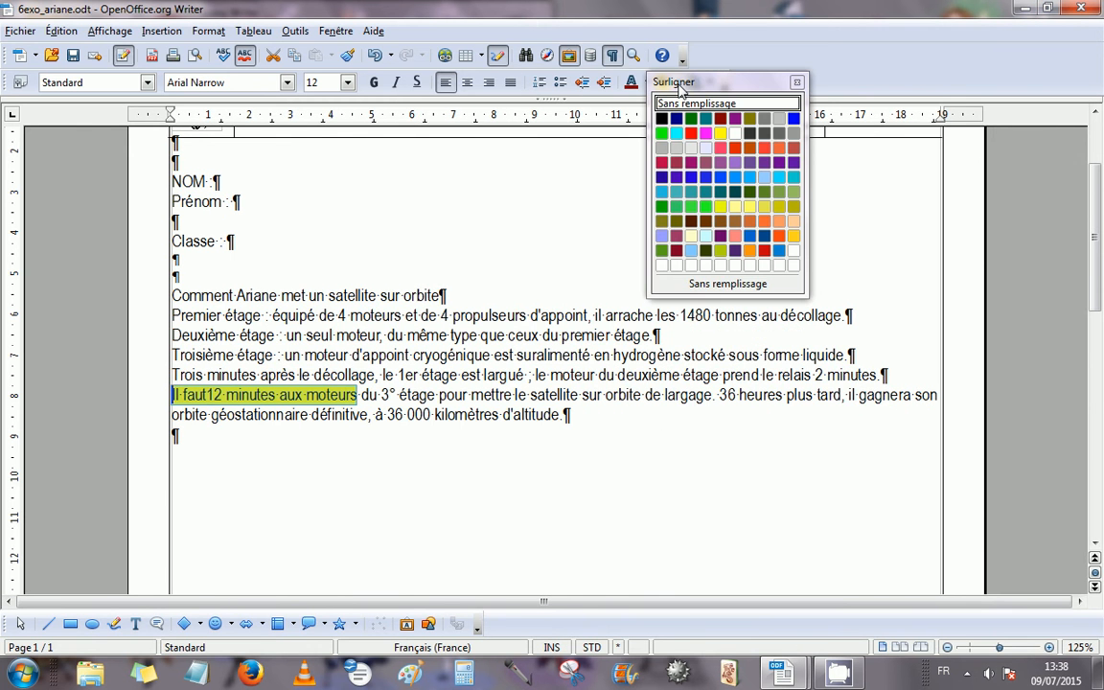
left_click(693, 135)
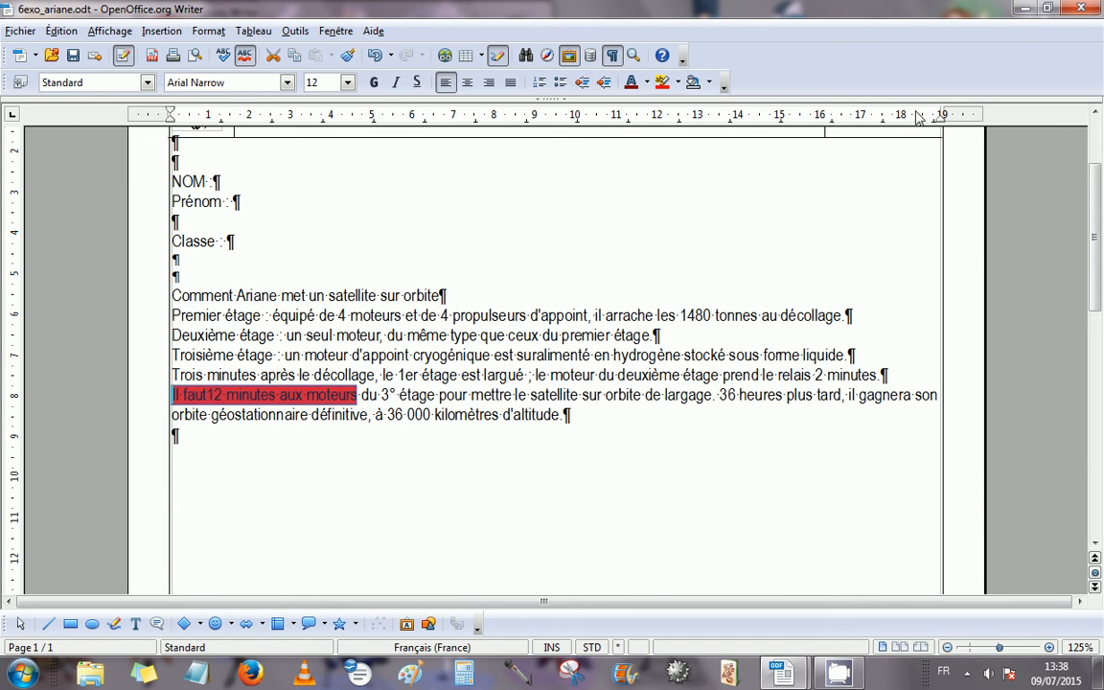
left_click(1048, 9)
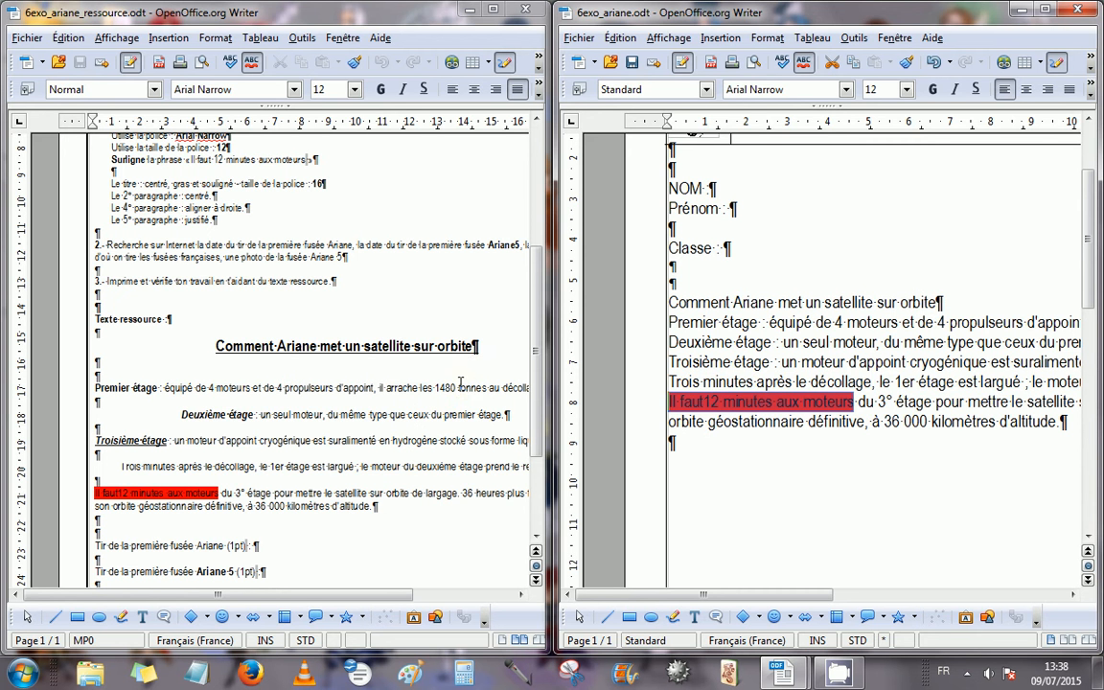
- Insert two empty lines below the title "Comment Ariane met un satellite sur orbite" in 6exo_ariane.odt
left_click(950, 304)
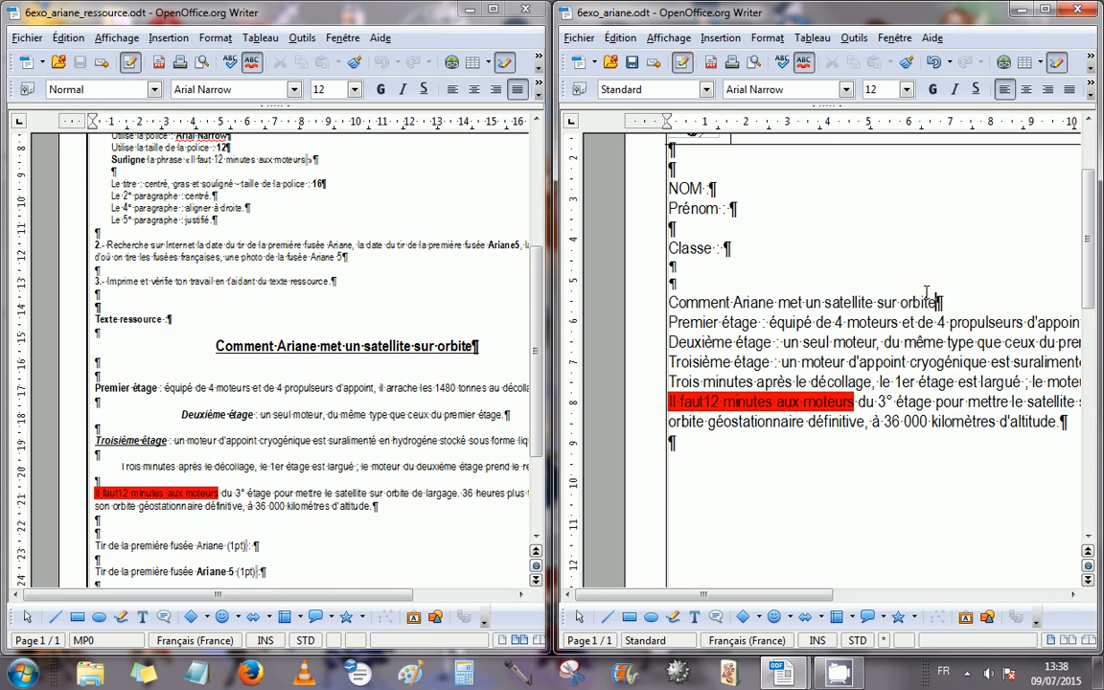
key("Return")
key("Return")
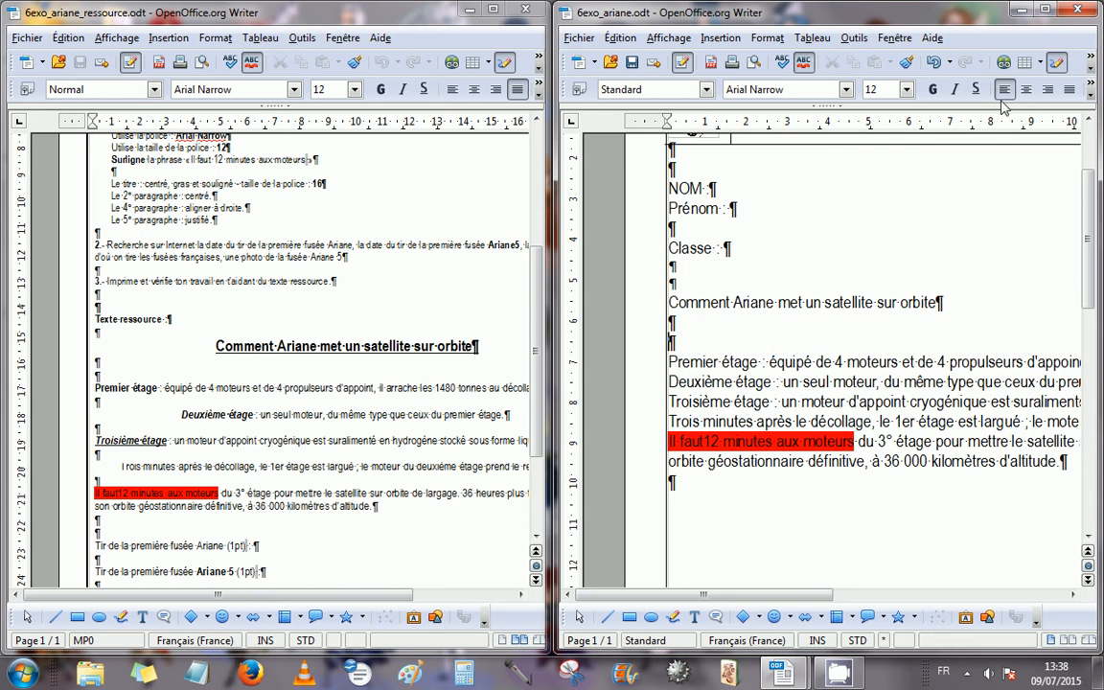
- Separate the five body paragraphs of the Ariane text with one empty line each, keeping both documents side by side
double_click(939, 10)
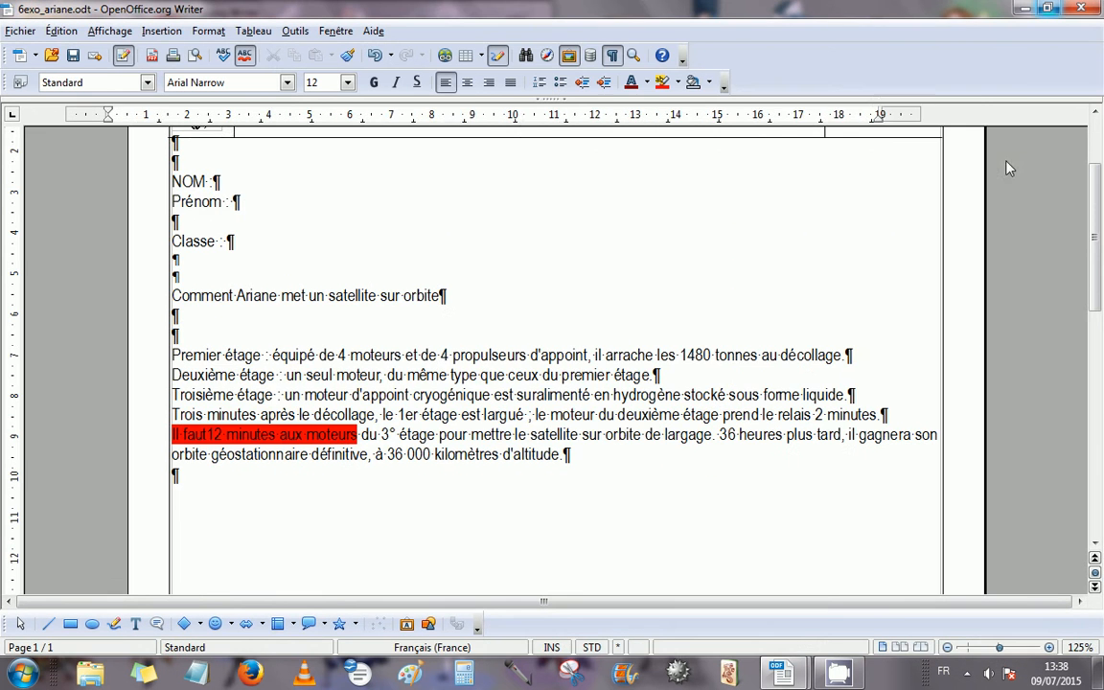
left_click(855, 356)
key("Return")
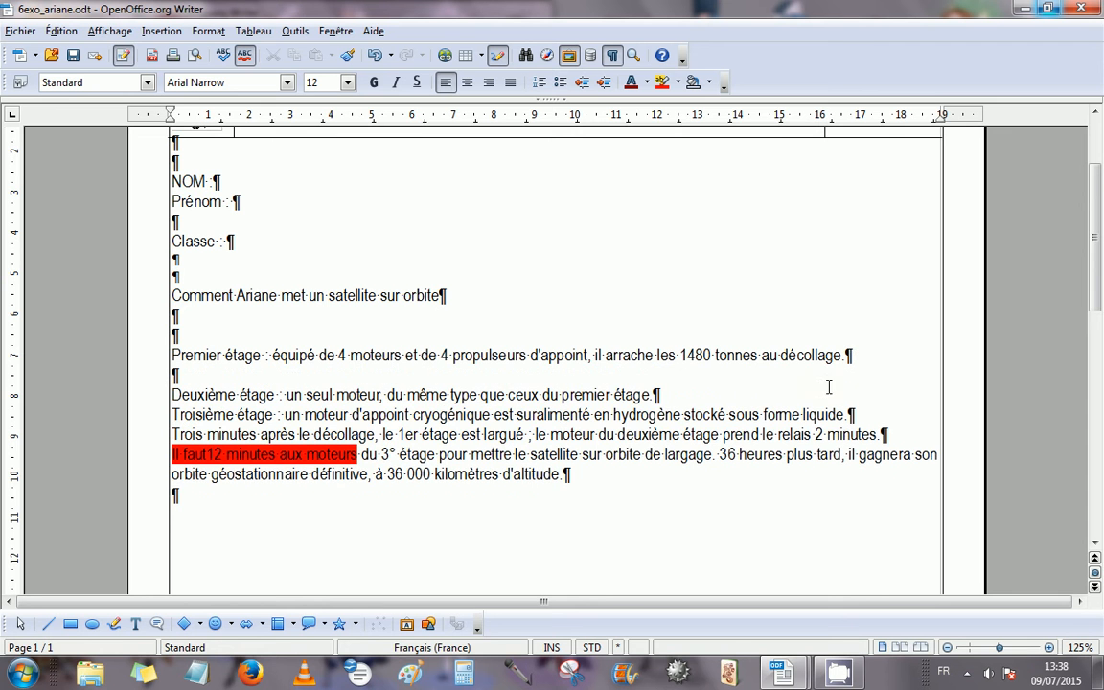
key("Return")
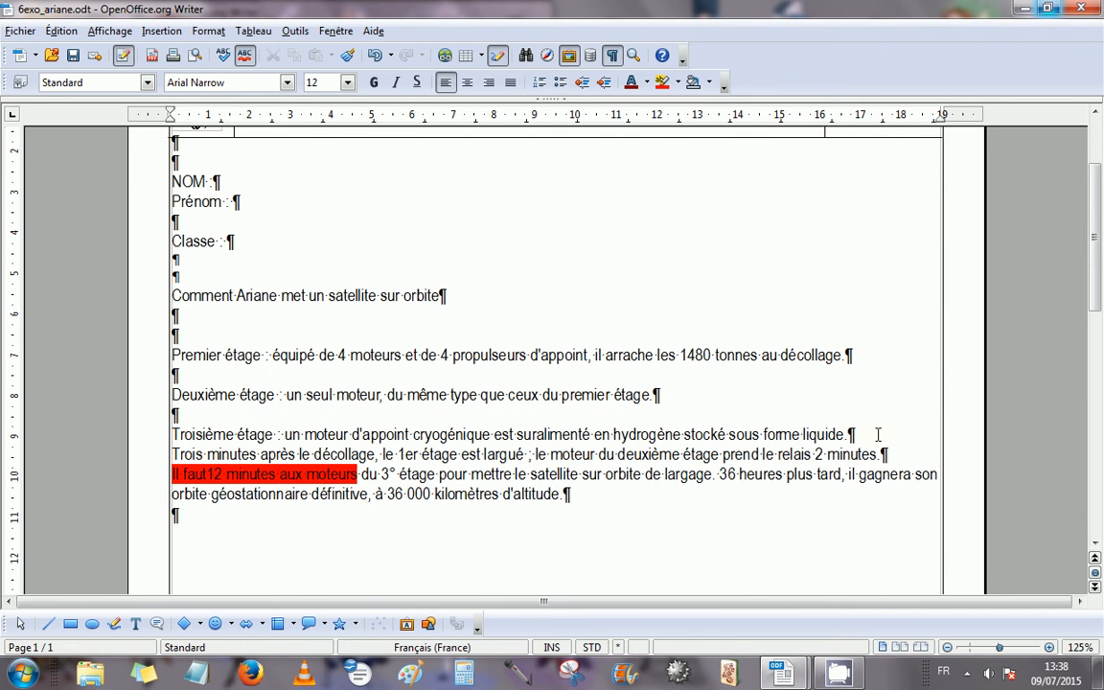
left_click(877, 435)
key("Return")
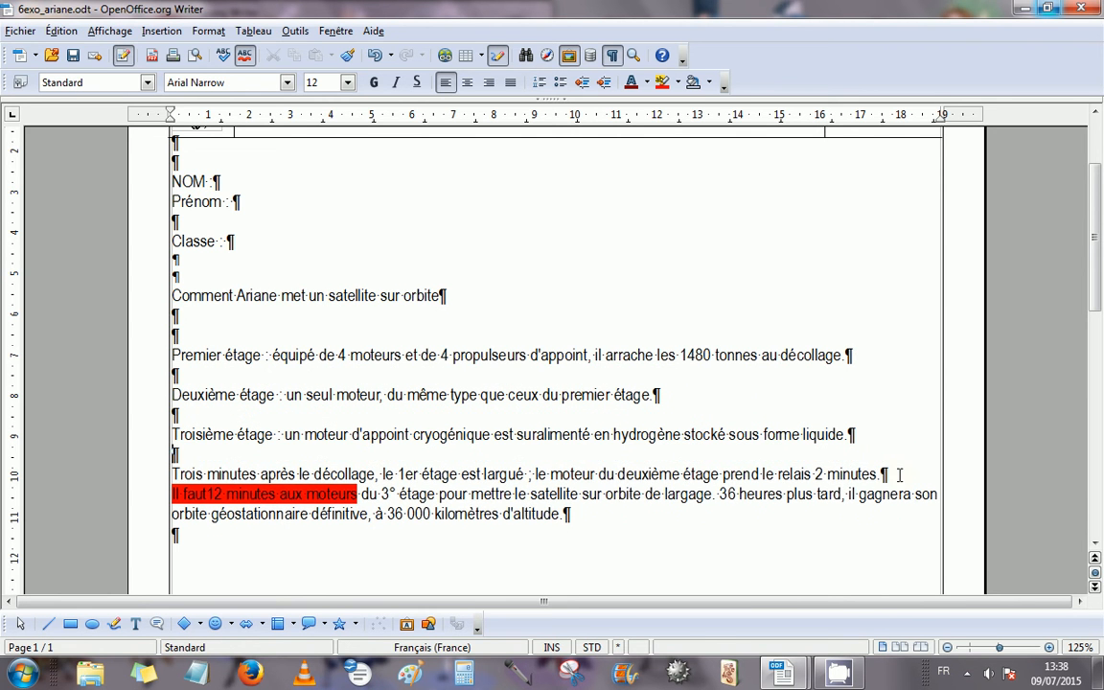
key("Return")
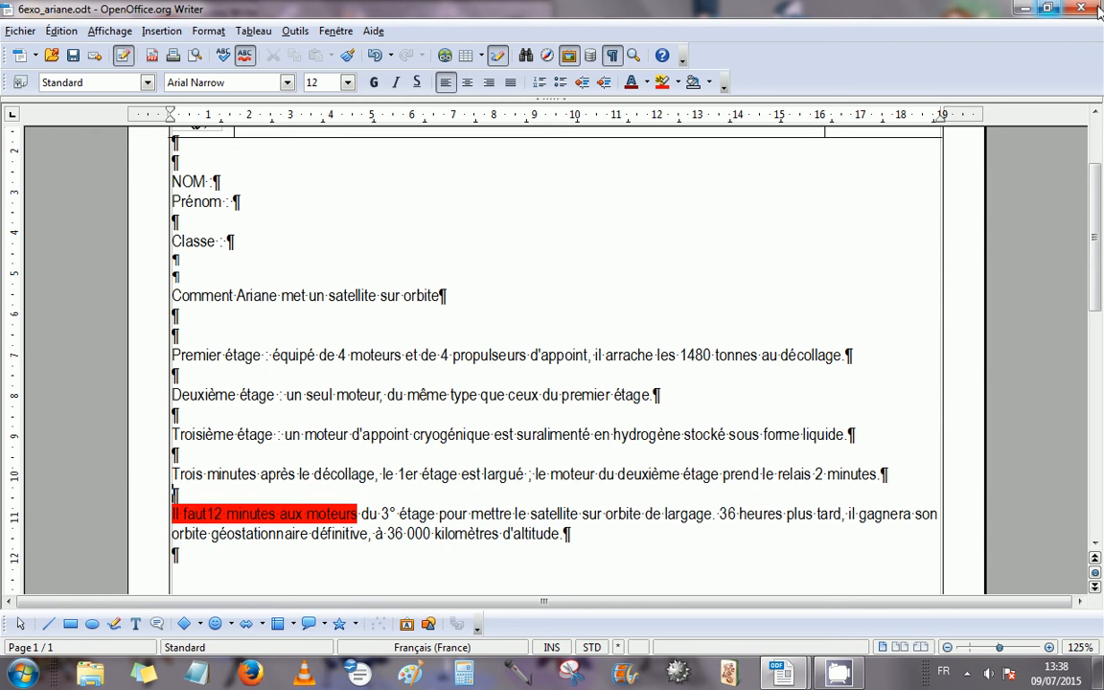
left_click(1049, 8)
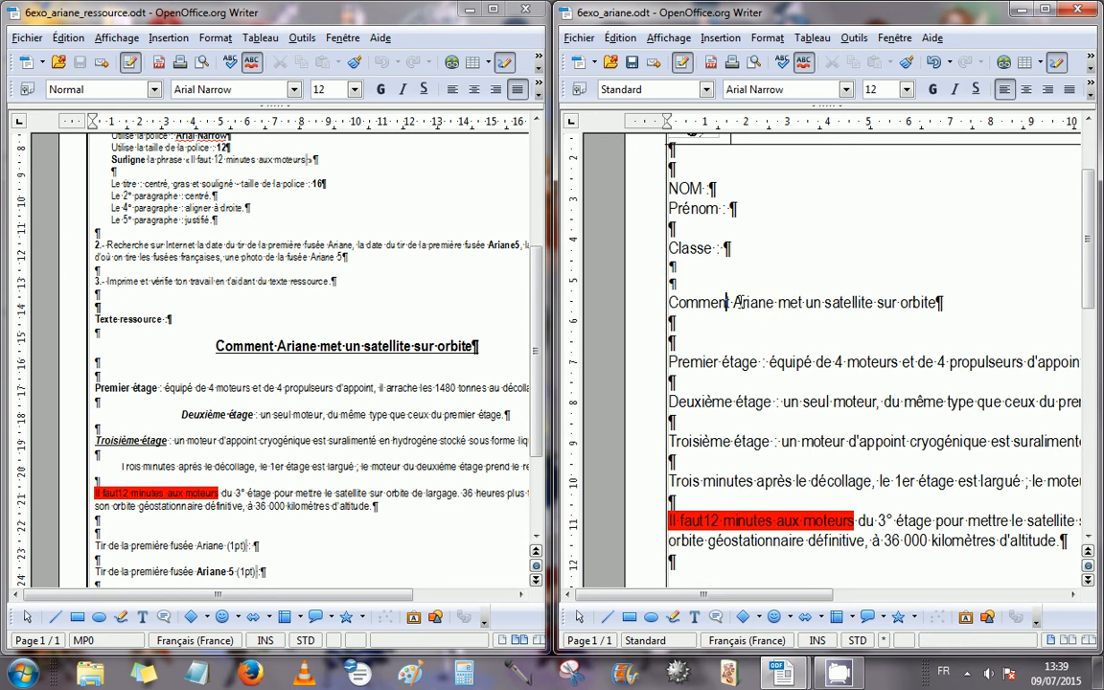
- Center the title "Comment Ariane met un satellite sur orbite" in 6exo_ariane.odt
left_click(788, 303)
left_click(850, 304)
left_click(893, 304)
left_click(1026, 92)
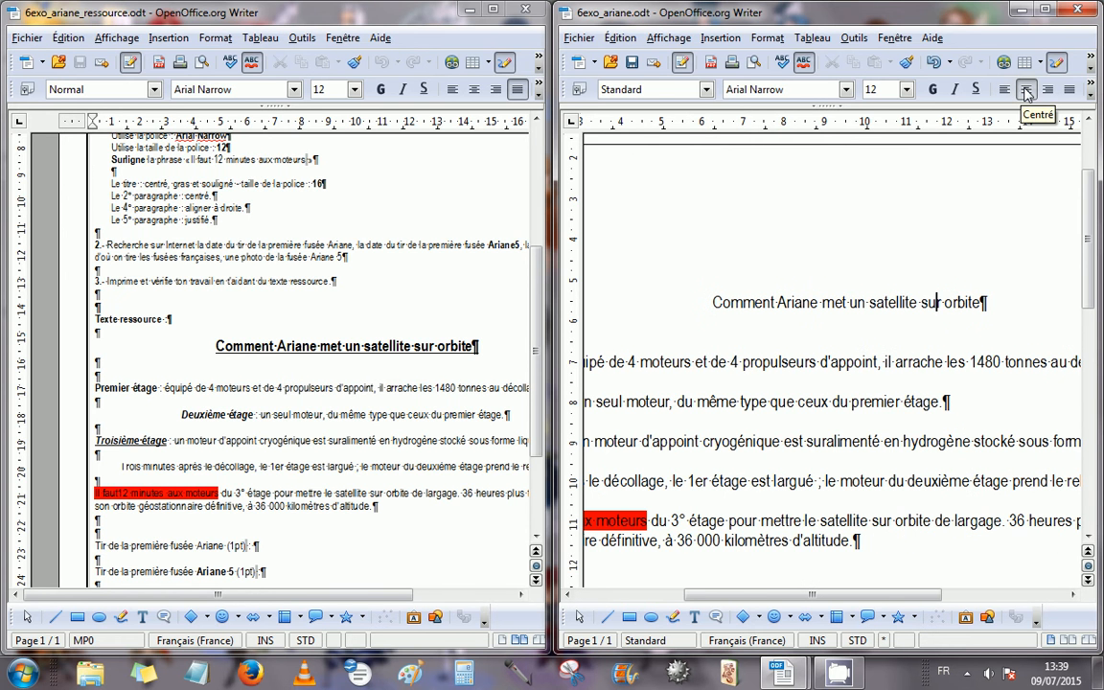